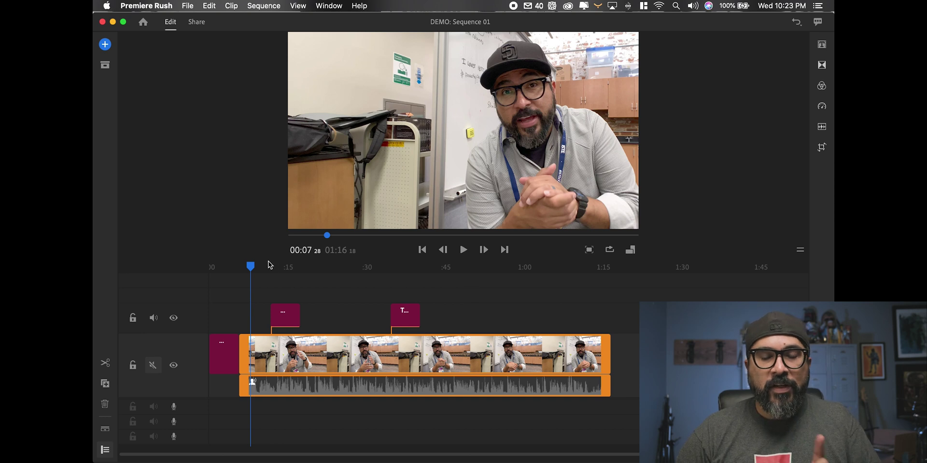
- Preview the sequence playback, scrubbing from the start through about 33 seconds
left_click_drag(252, 266, 205, 266)
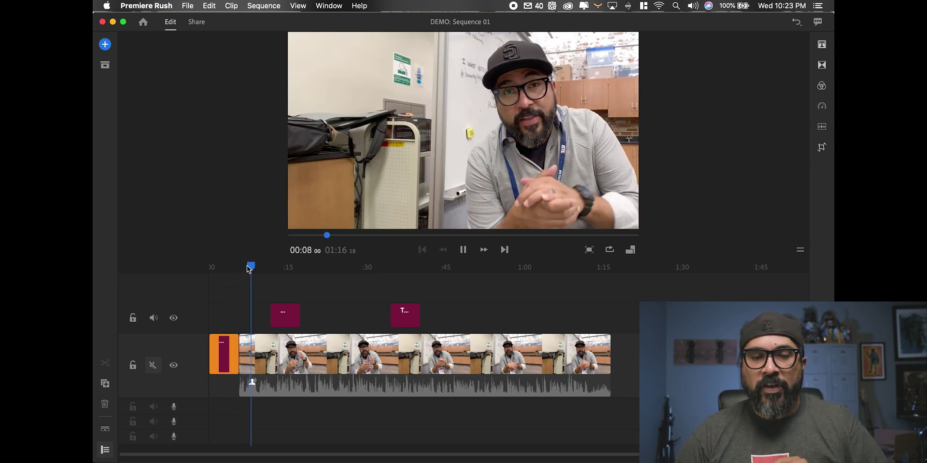
left_click(266, 271)
left_click_drag(266, 272, 259, 270)
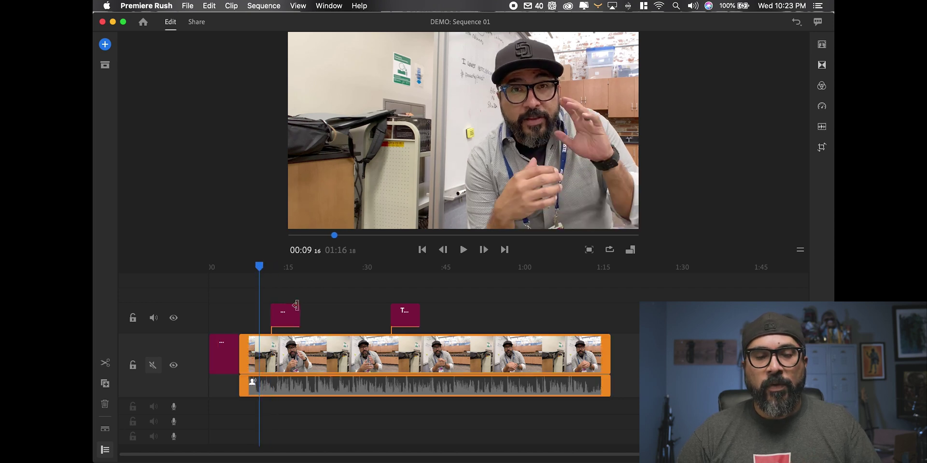
left_click(471, 251)
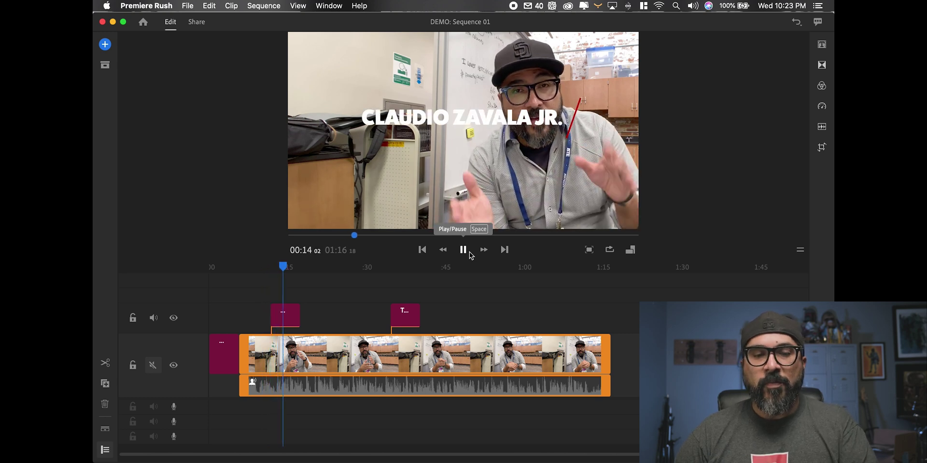
left_click(383, 266)
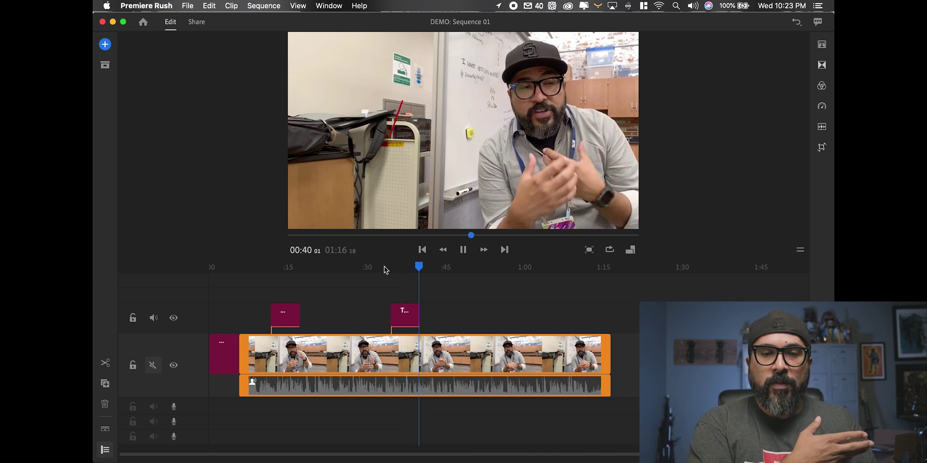
key("space")
- Place an Angled Line Title on the title track near 0:48 and select it
left_click(821, 47)
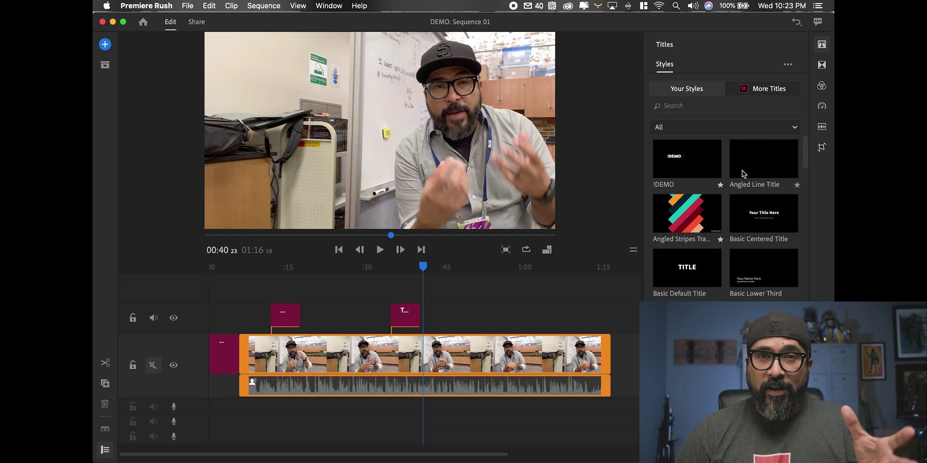
left_click_drag(743, 170, 758, 169)
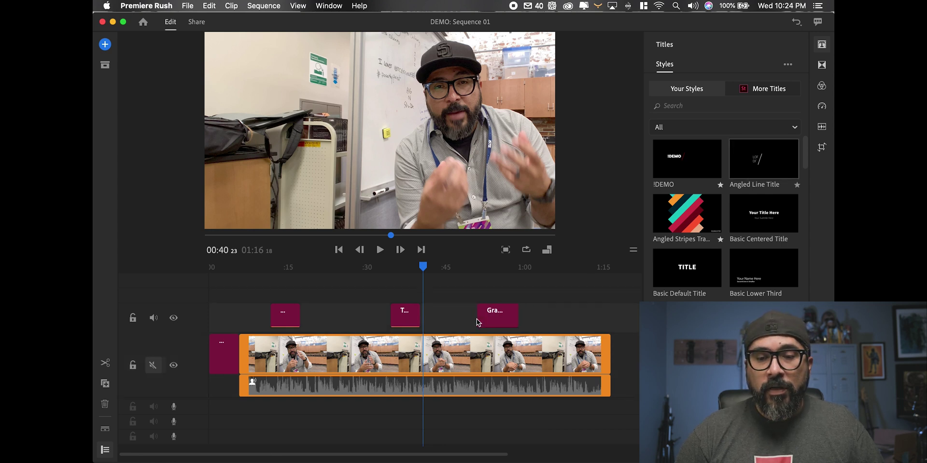
left_click_drag(468, 324, 469, 322)
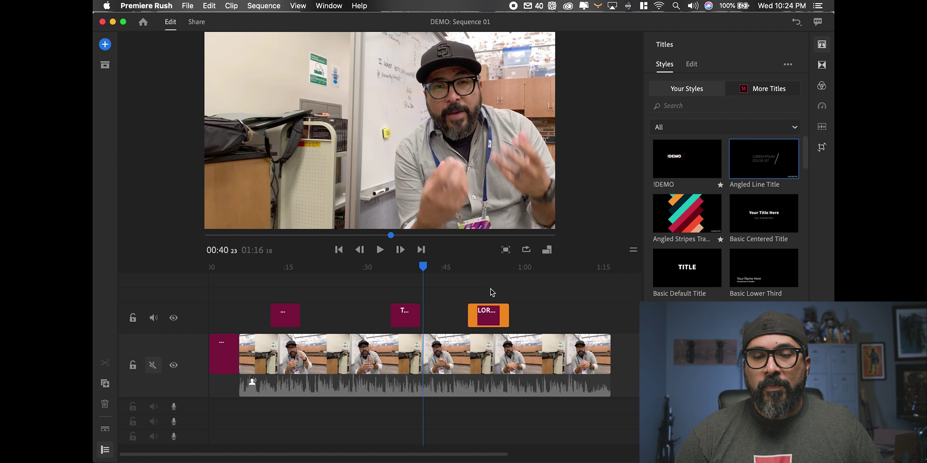
left_click(484, 268)
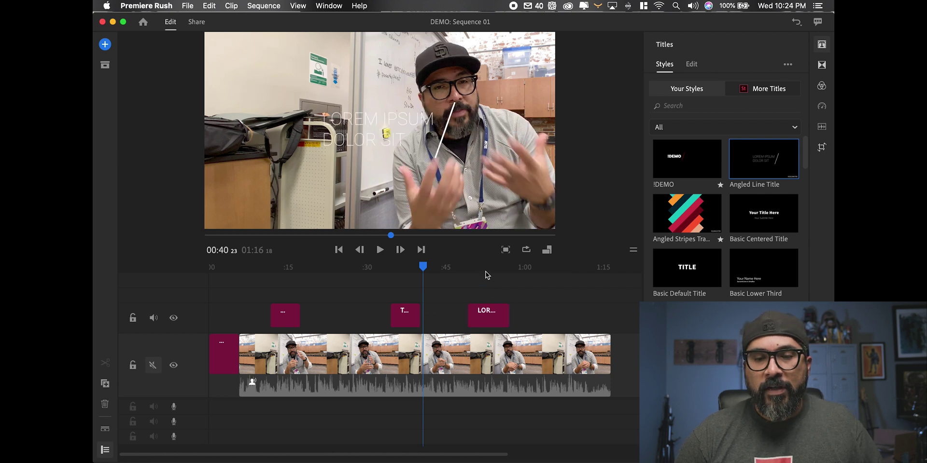
left_click_drag(485, 271, 476, 272)
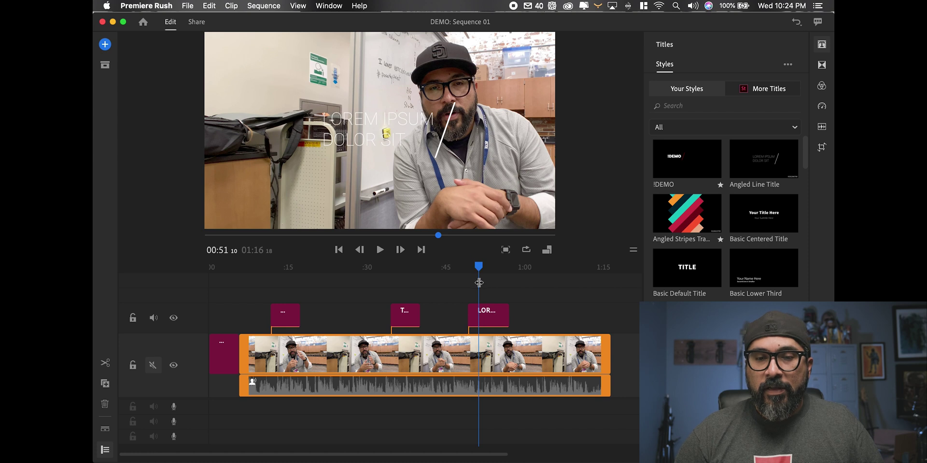
left_click(495, 316)
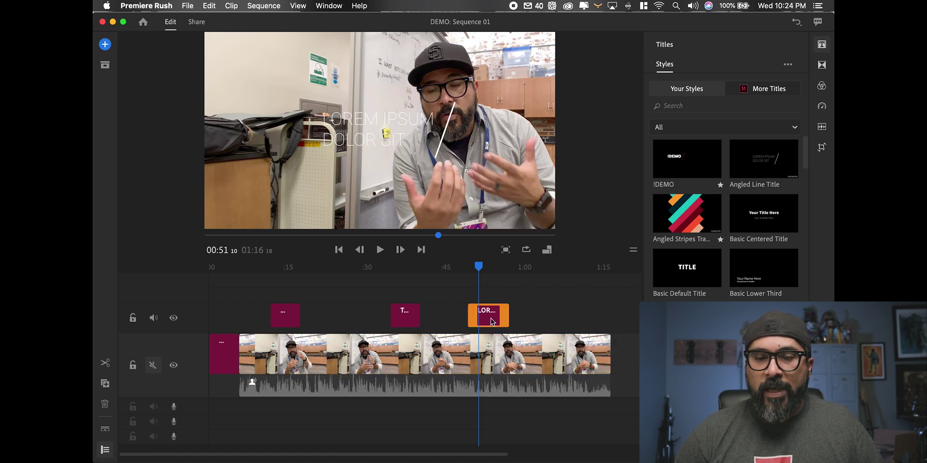
- Set the Angled Line Title to Bold Italic, size 108, with text 'TIPS & TRICKS'
left_click(693, 65)
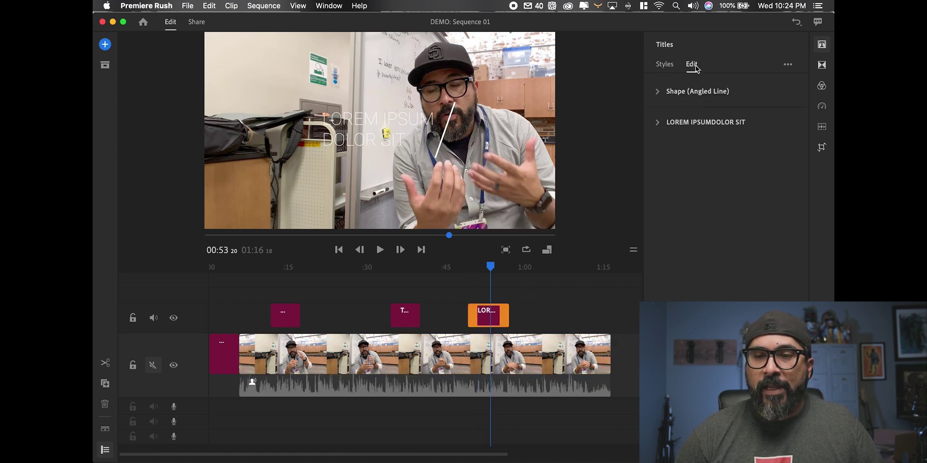
left_click(657, 124)
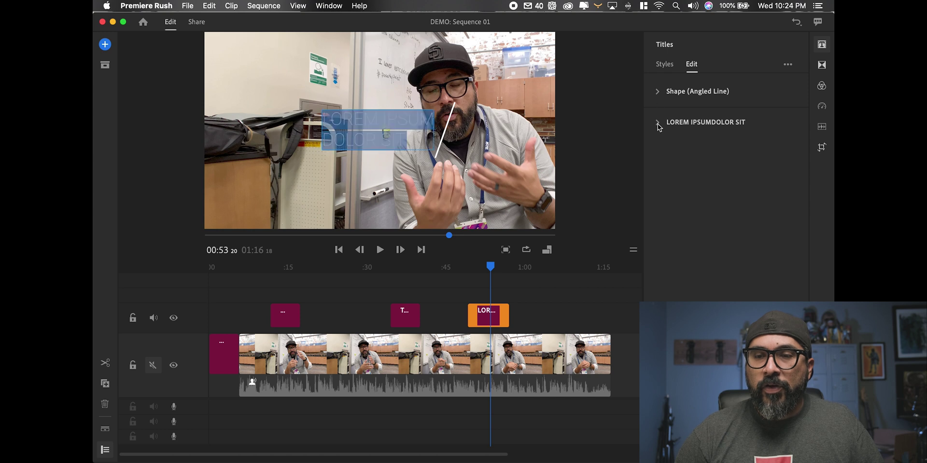
left_click(694, 160)
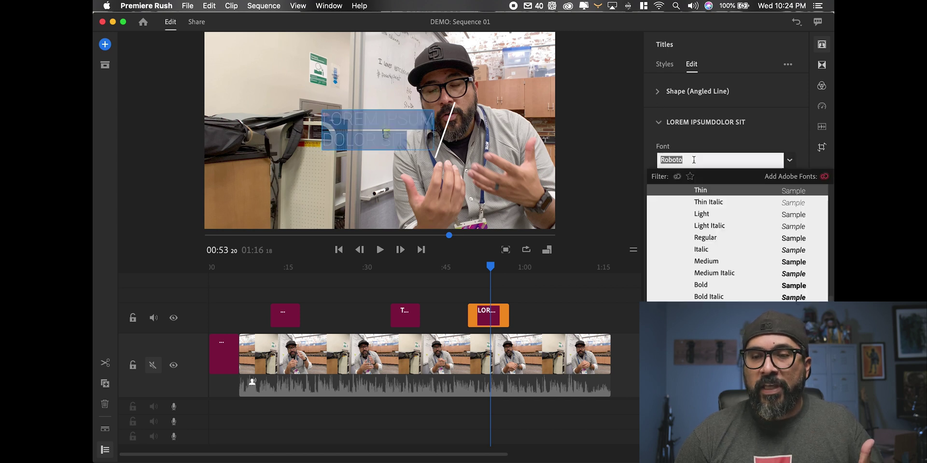
left_click(716, 297)
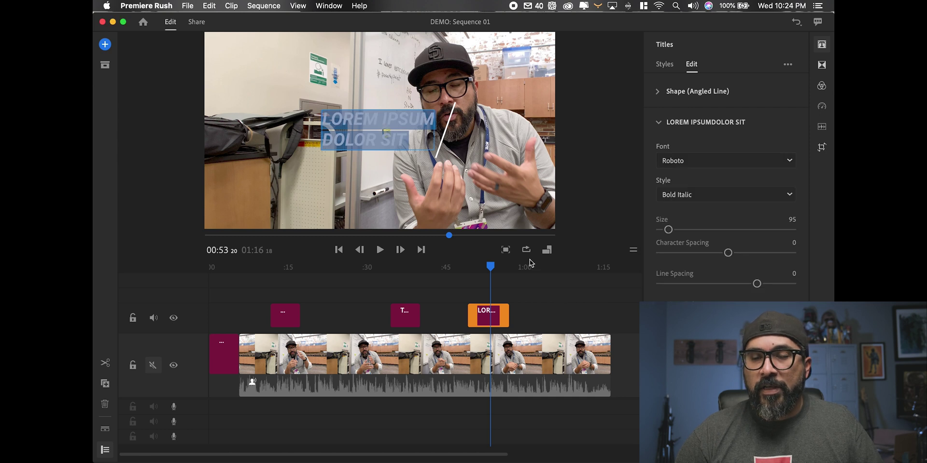
left_click_drag(668, 231, 668, 231)
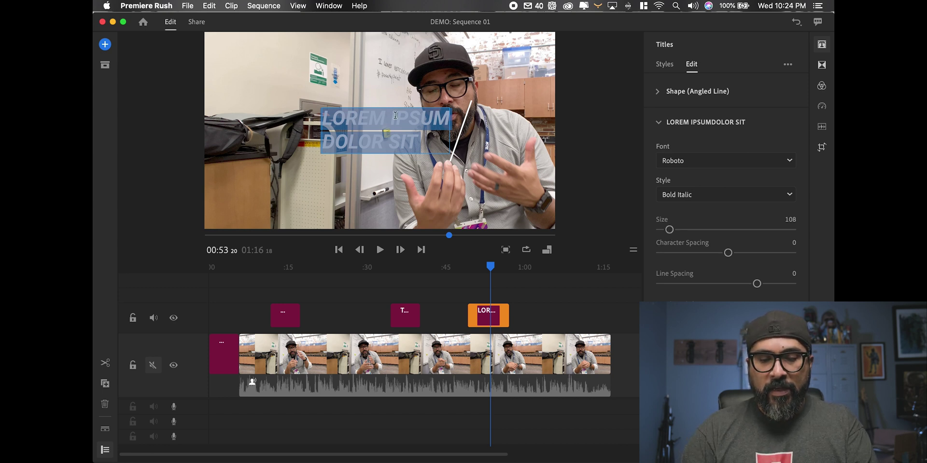
type("TIPS & TRI")
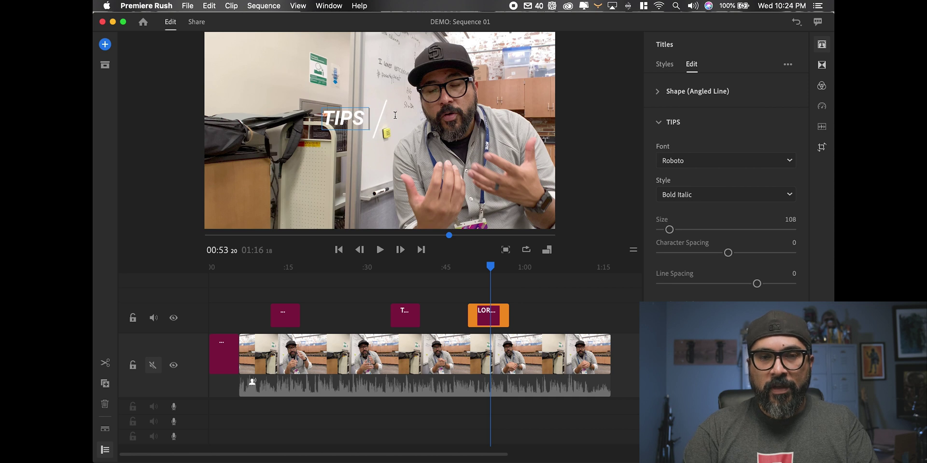
type("CKS")
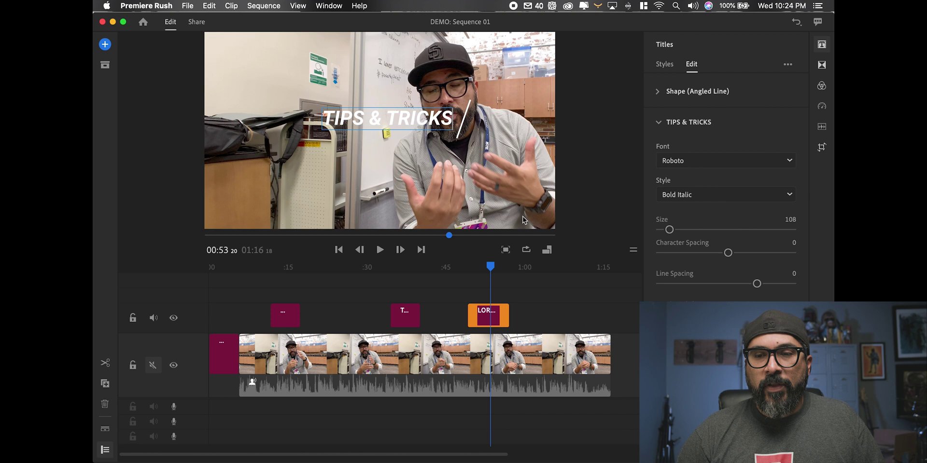
left_click(658, 91)
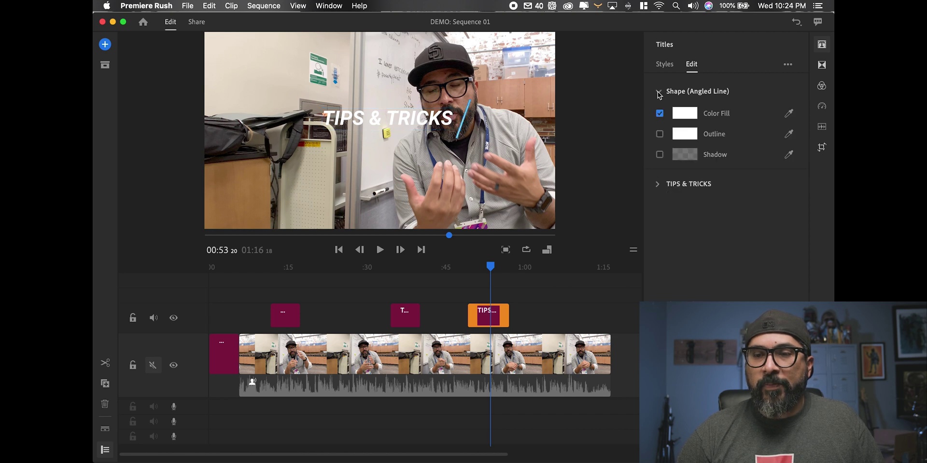
left_click(687, 114)
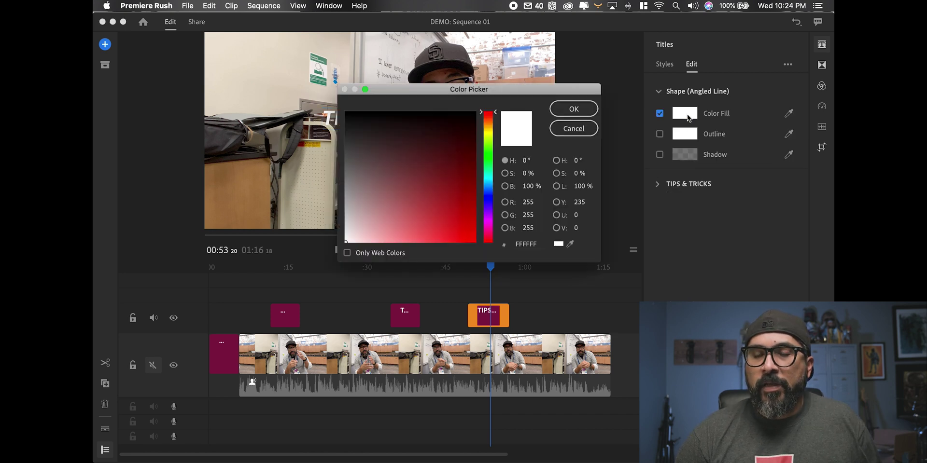
left_click_drag(487, 201, 461, 204)
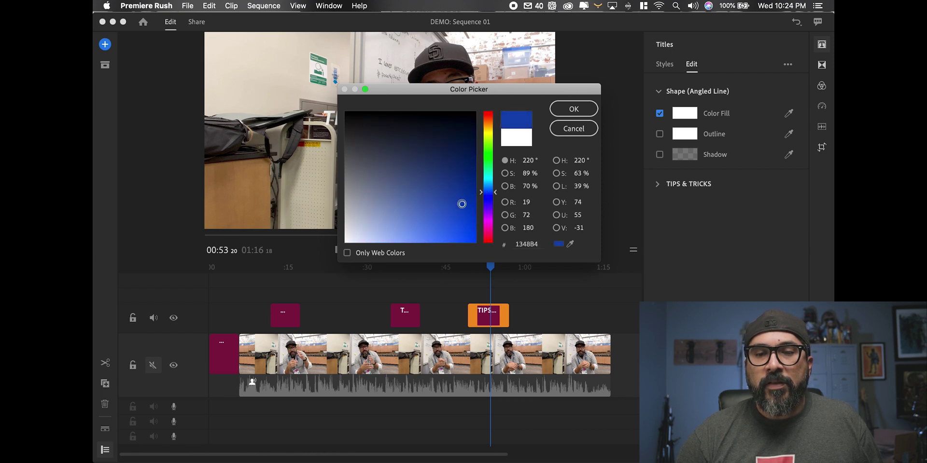
left_click(577, 108)
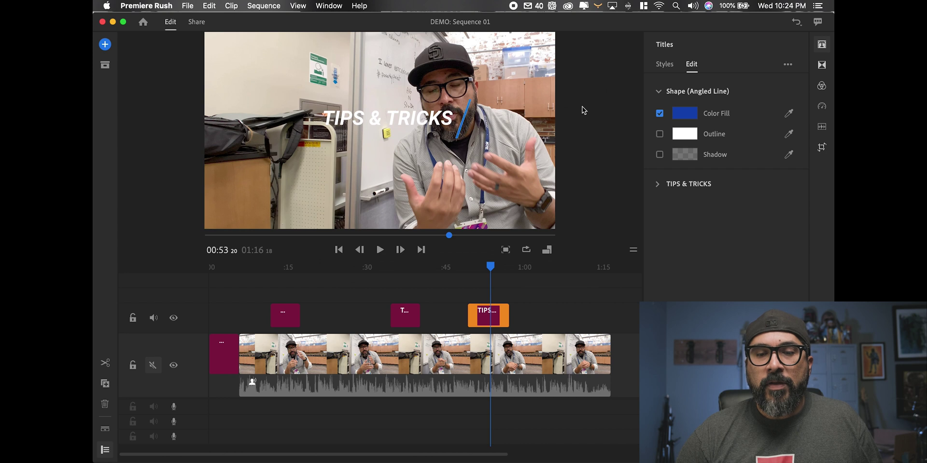
left_click(560, 303)
left_click(472, 272)
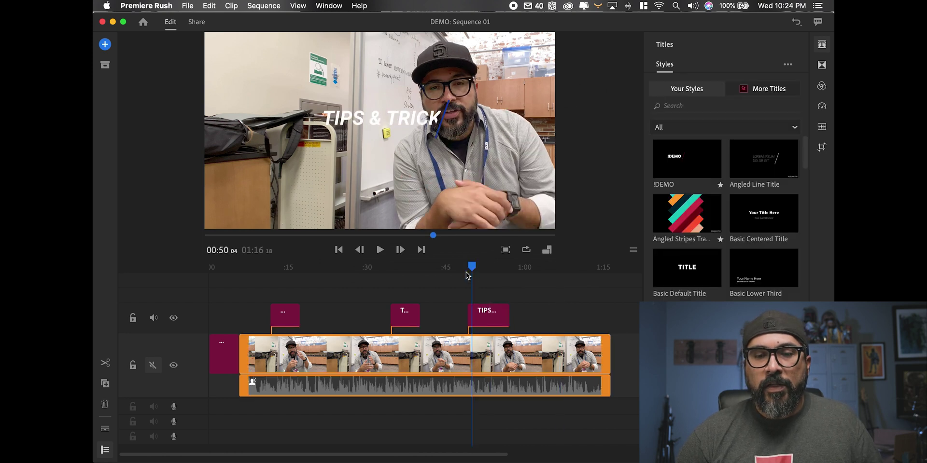
left_click(462, 271)
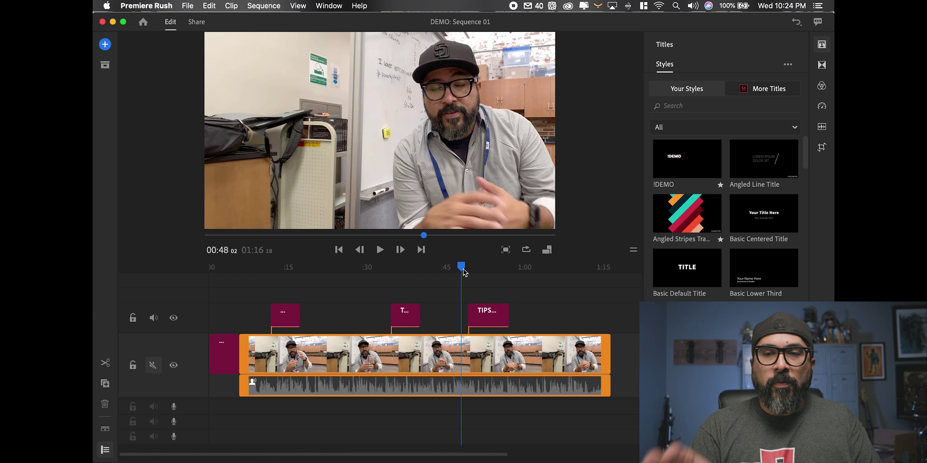
key("space")
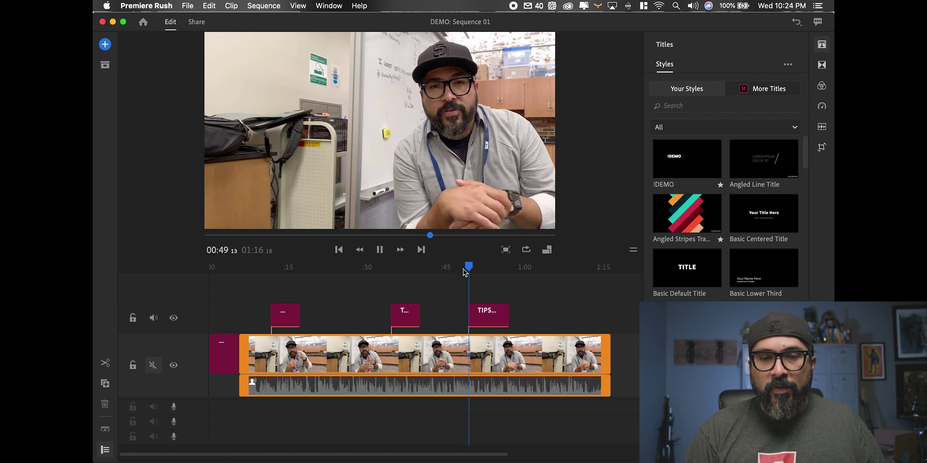
left_click(495, 317)
- Trim the end of the TIPS & TRICKS clip and replay it from 00:49
left_click_drag(494, 317, 494, 317)
left_click(468, 266)
key("space")
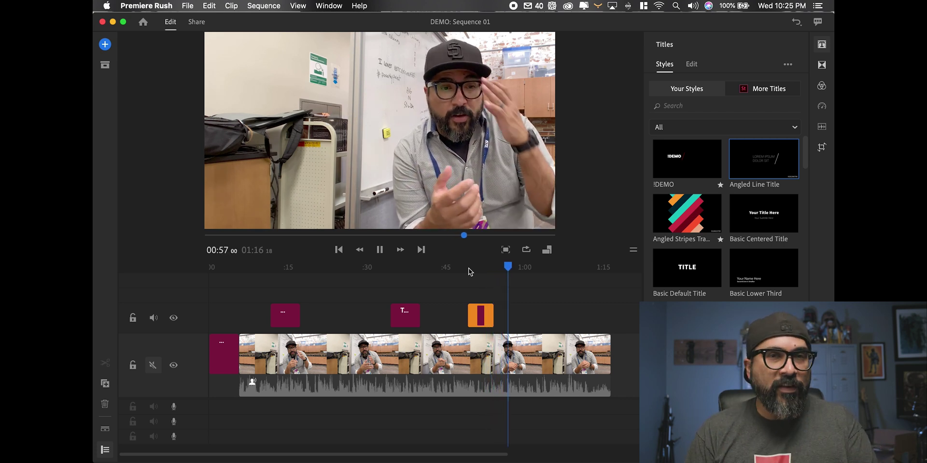
key("space")
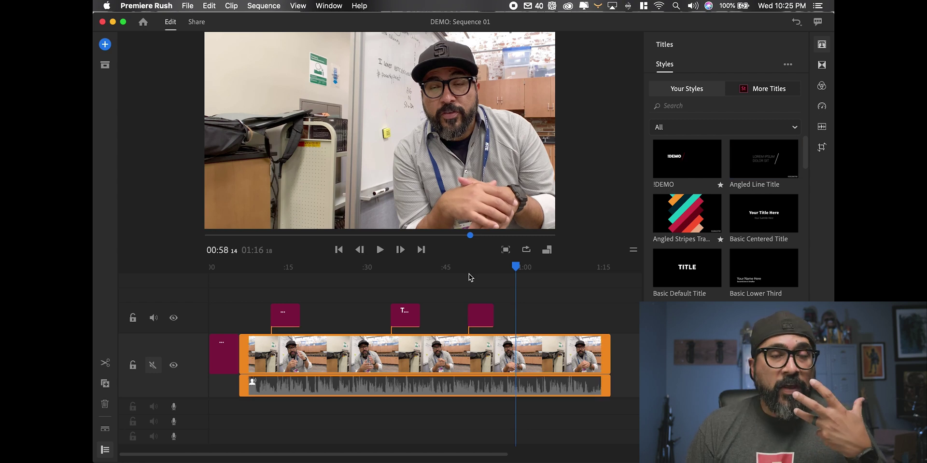
- Delete the TIPS & TRICKS title clip near 0:50 from the timeline
left_click(478, 267)
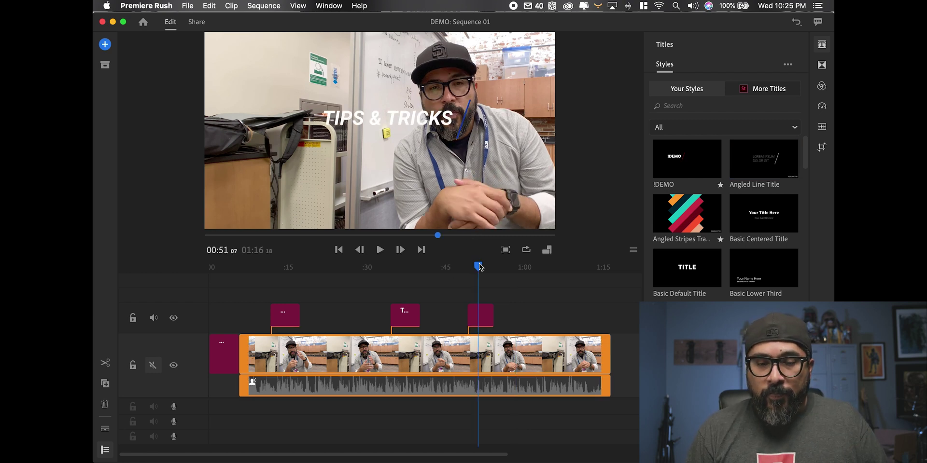
left_click(482, 311)
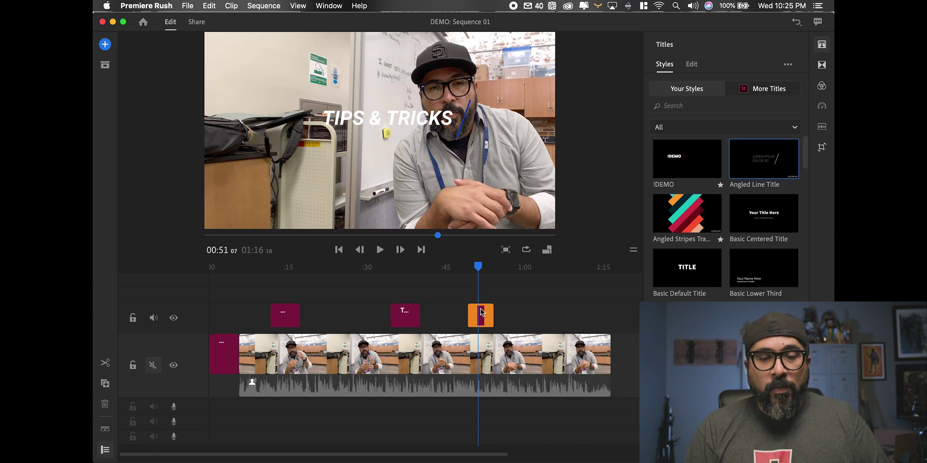
key("Delete")
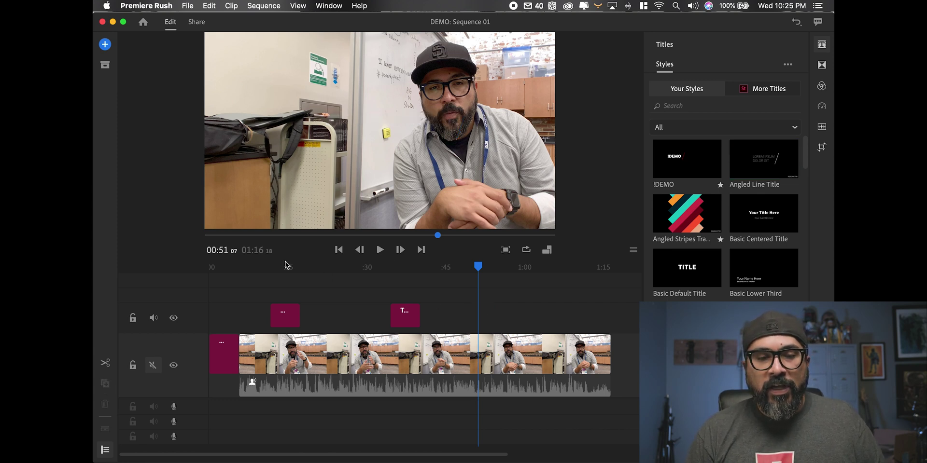
left_click(402, 273)
left_click(405, 316)
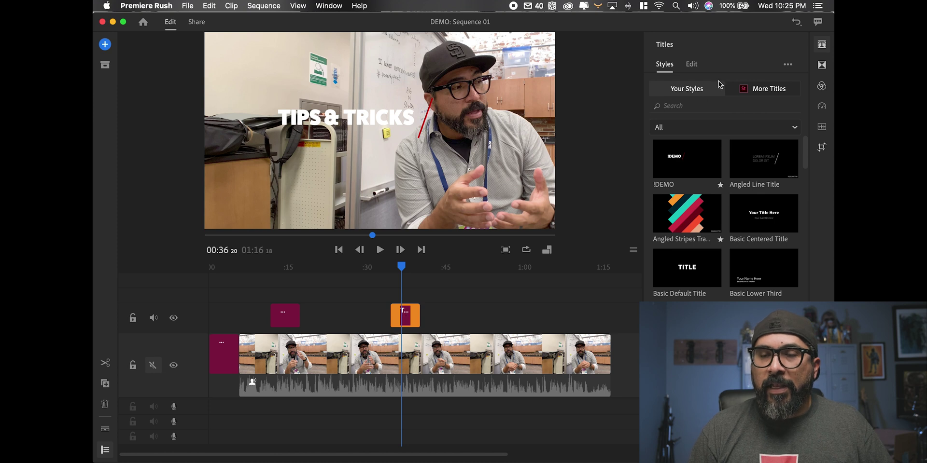
left_click(786, 67)
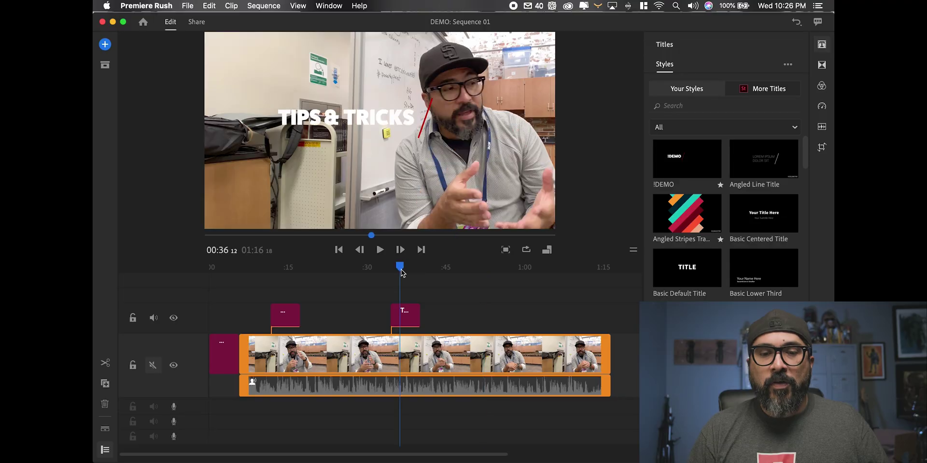
left_click(406, 317)
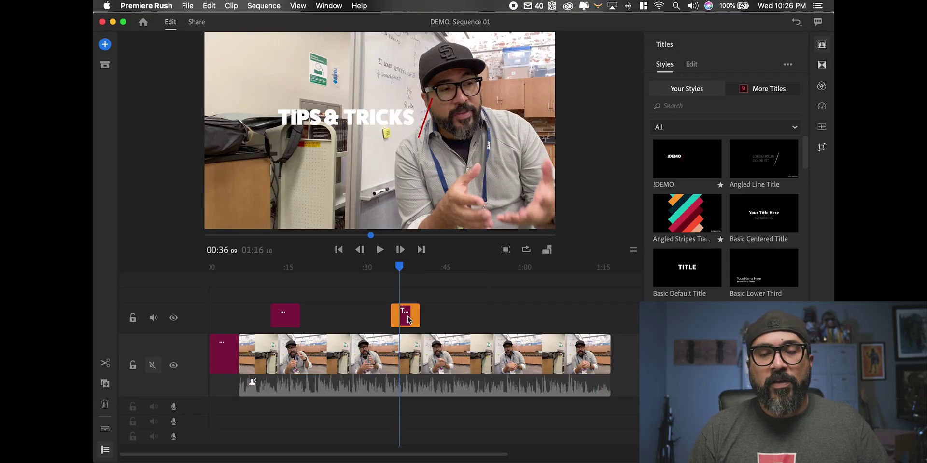
- Duplicate the selected title and move the copy onto the title track near 0:47
left_click(106, 384)
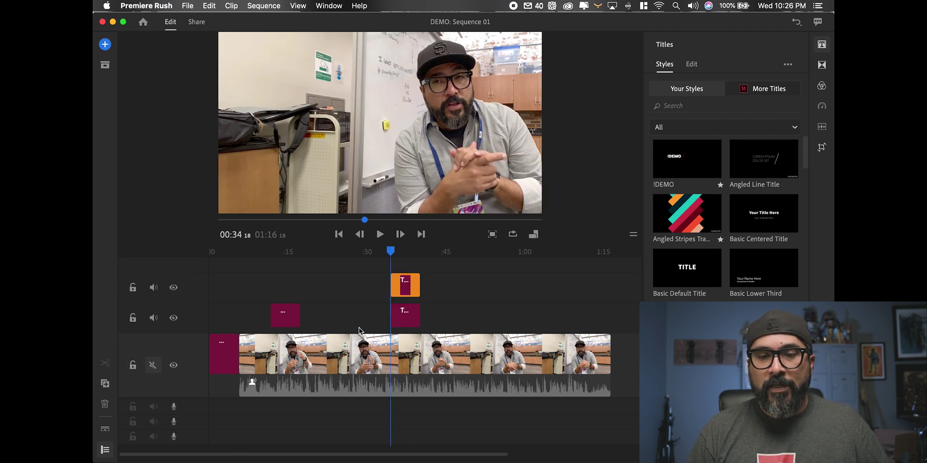
left_click_drag(408, 288, 473, 318)
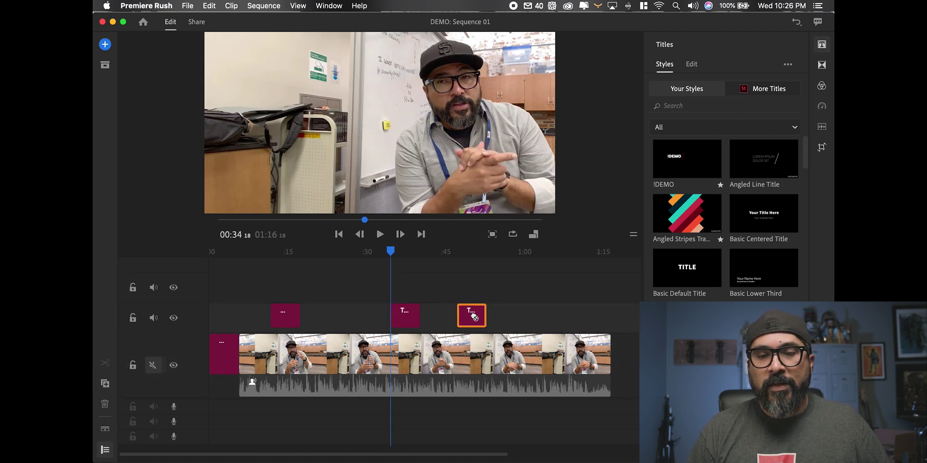
left_click(468, 268)
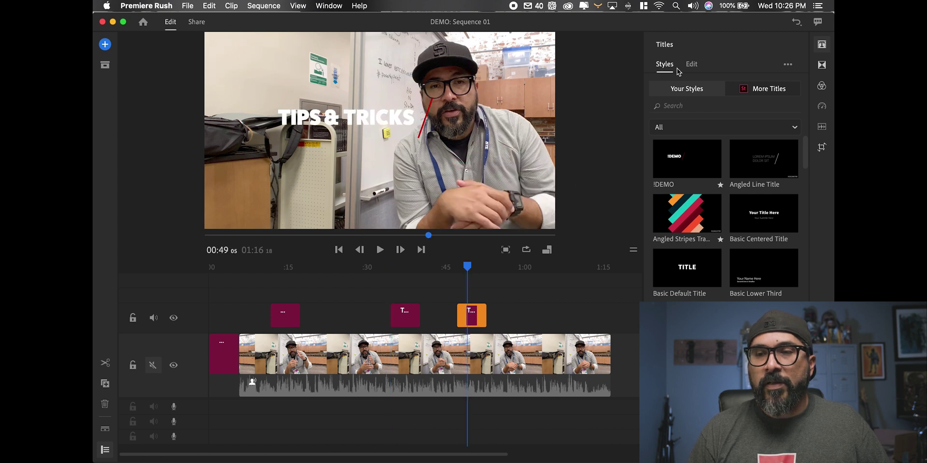
- Change the copied title's text to 'DEMO REEL'
left_click(690, 65)
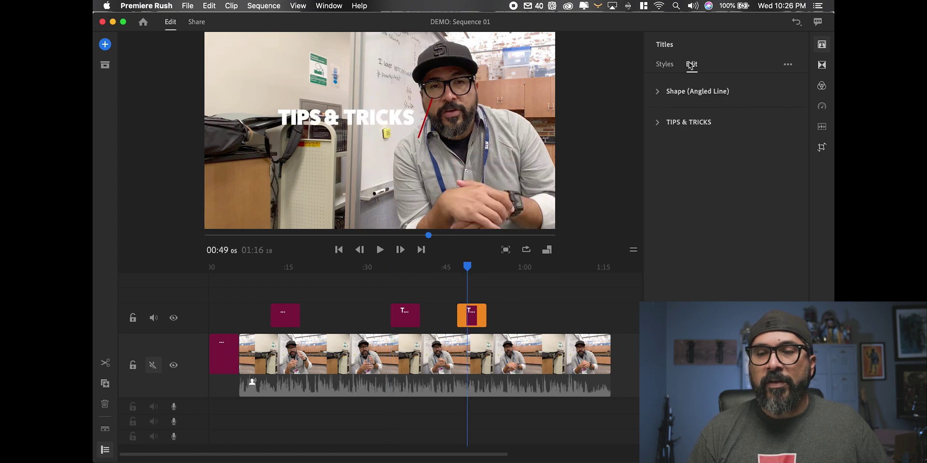
left_click(657, 123)
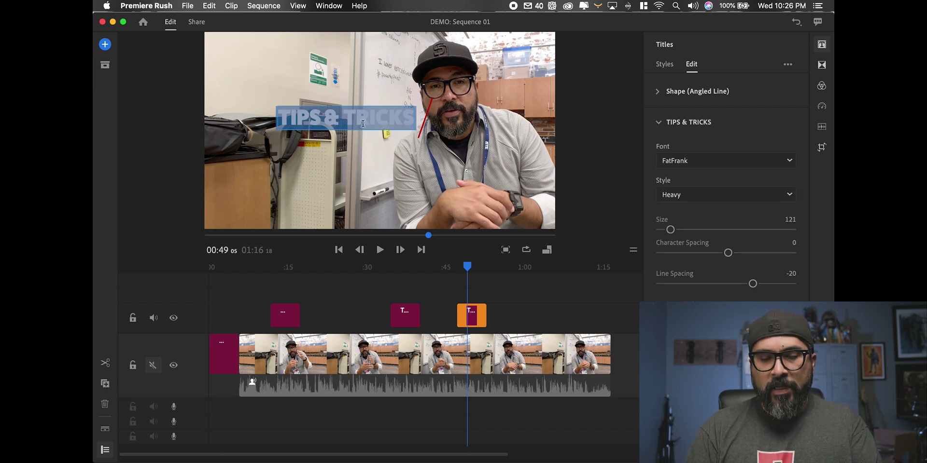
type("DEMO REEL")
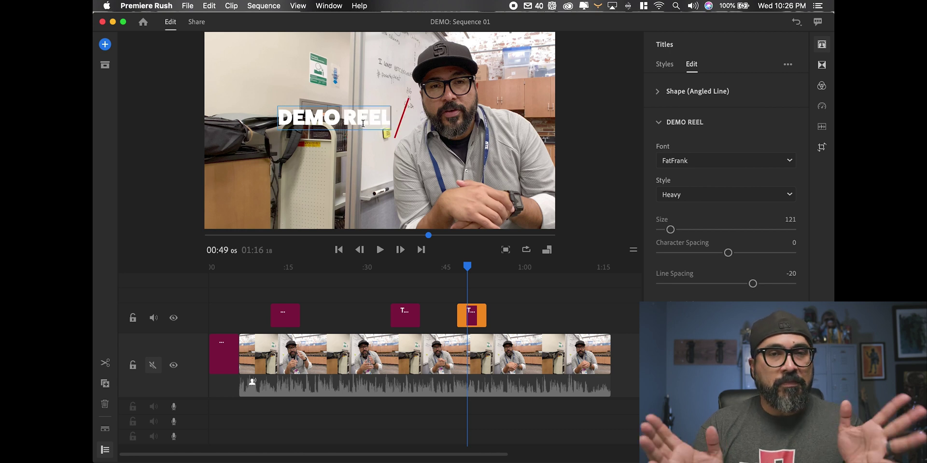
left_click(457, 284)
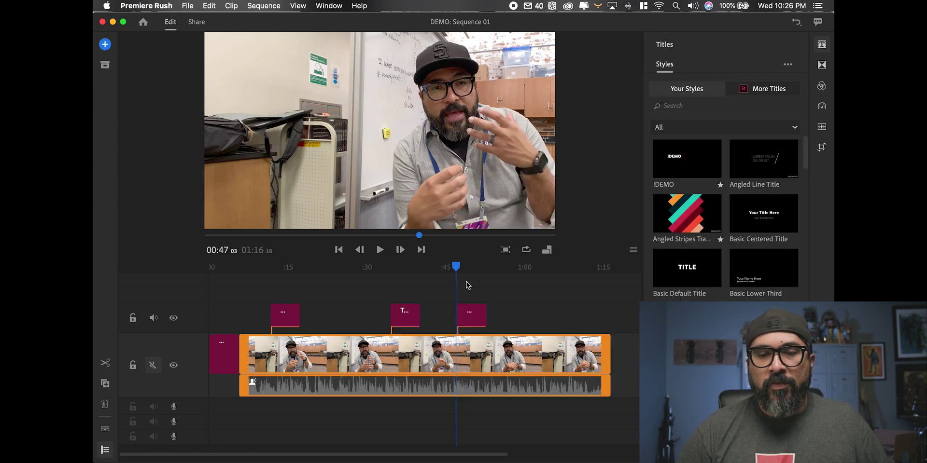
- Save the DEMO REEL clip through Save Template As under the name 'DEMO_REEL'
left_click(471, 318)
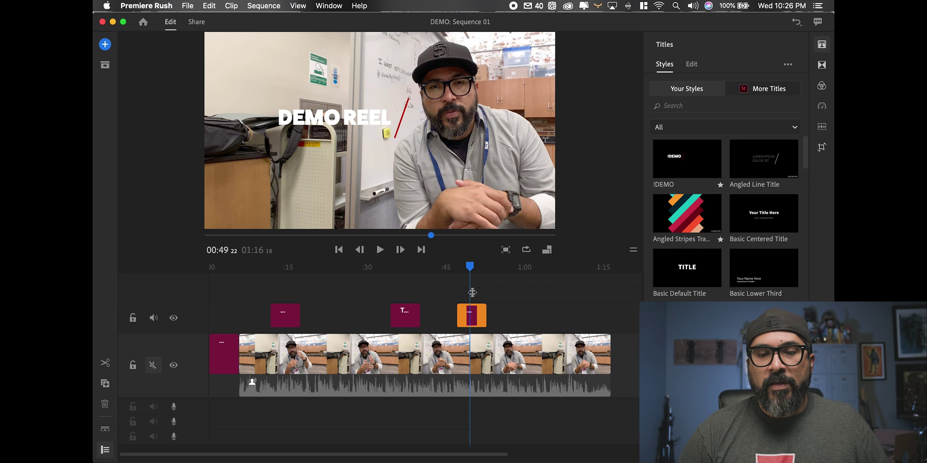
left_click(786, 64)
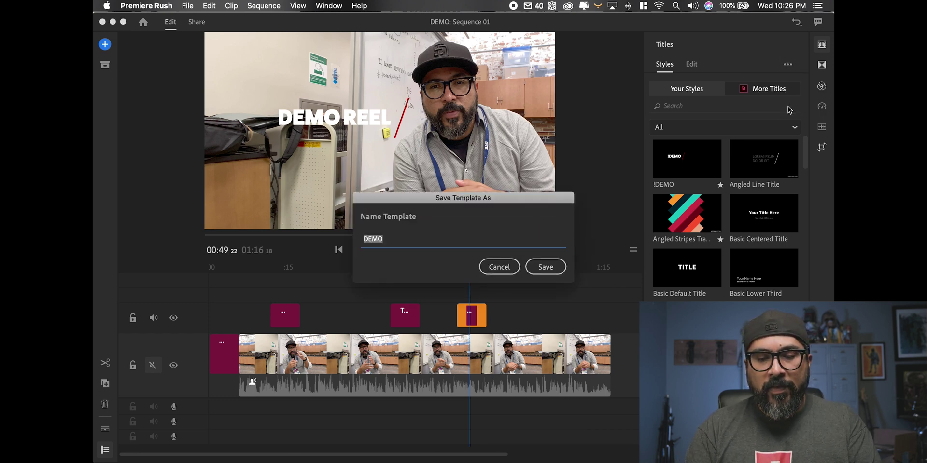
type("DEMO")
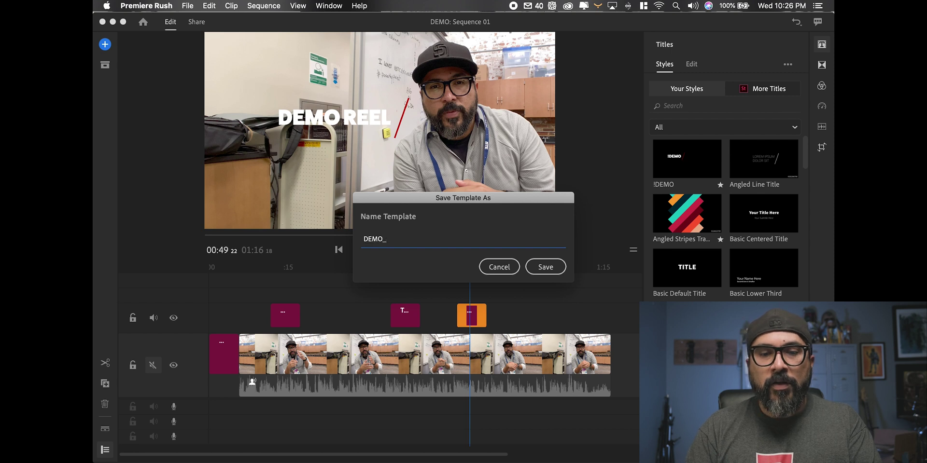
type("_REEL")
left_click(553, 270)
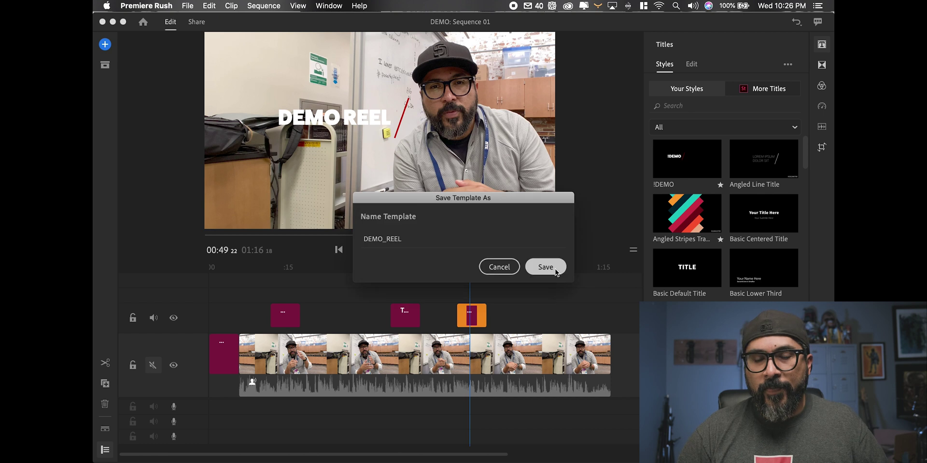
left_click(554, 270)
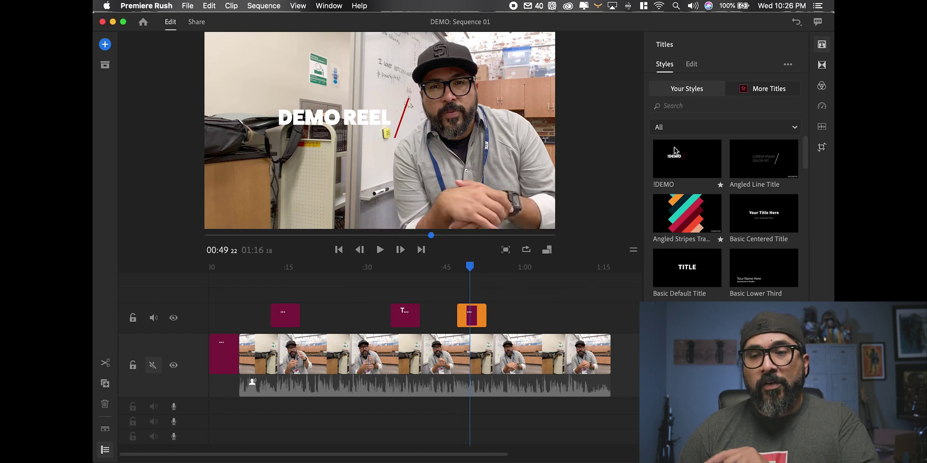
- Search the title styles for 'DEMO', showing DEMO_REEL next to !DEMO
left_click(794, 128)
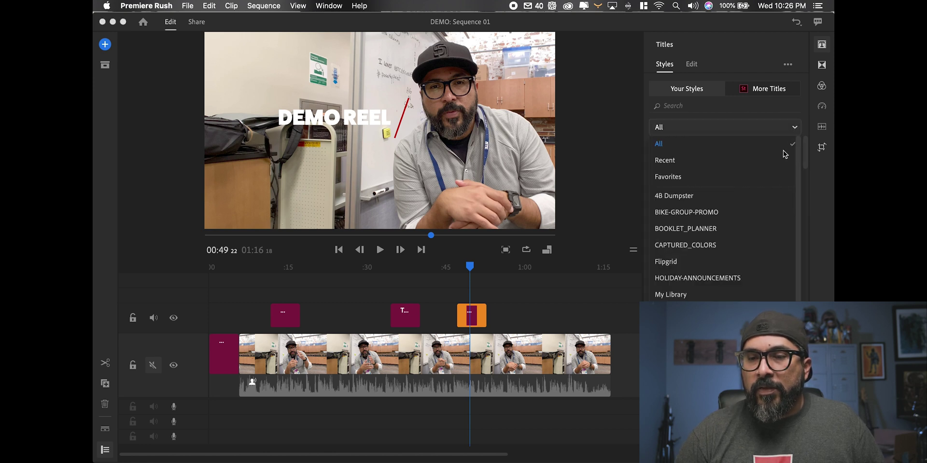
left_click(718, 132)
left_click(716, 109)
type("DEMO")
key("Return")
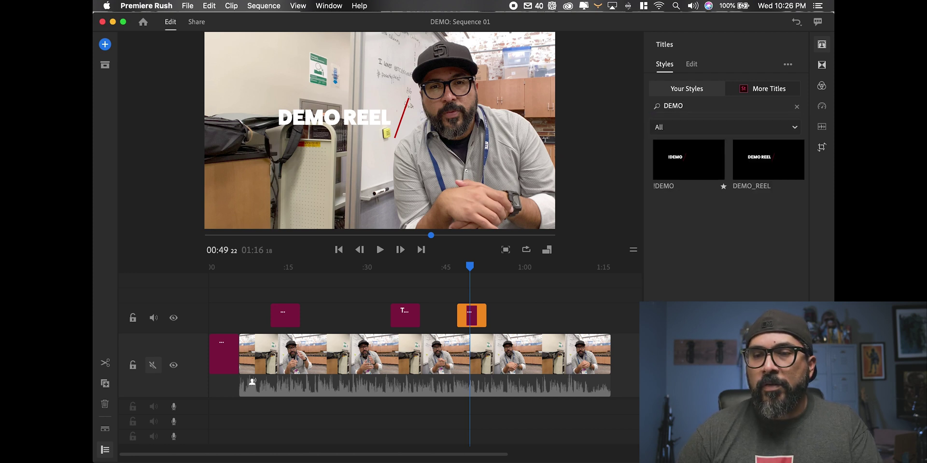